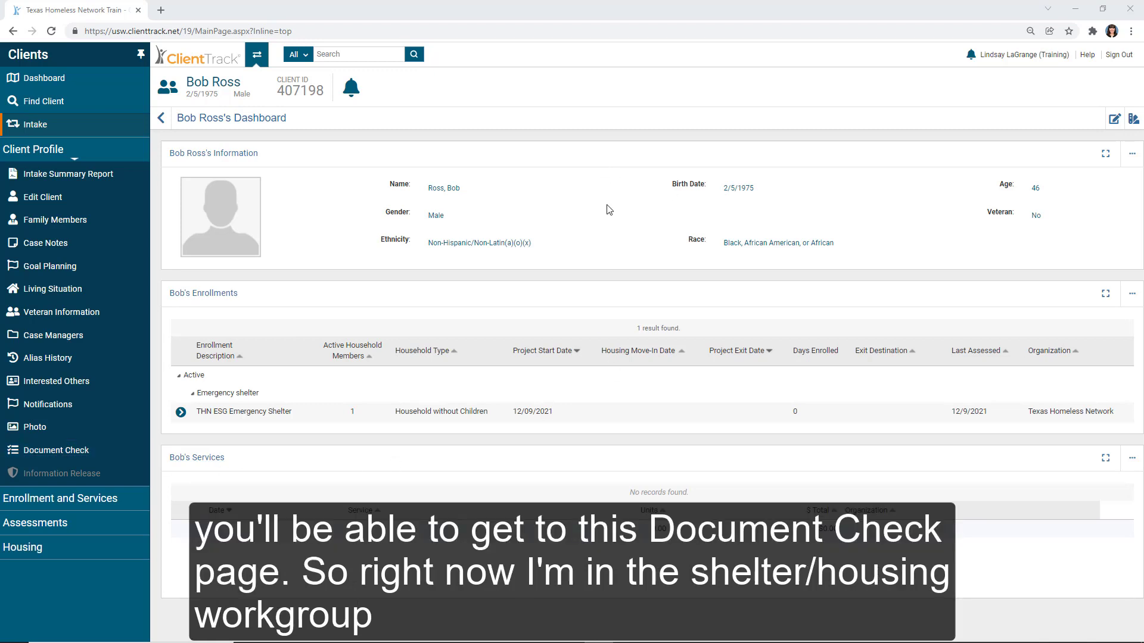
# Switch the session's workgroup to Coordinated Entry from the user profile settings
pyautogui.click(1016, 55)
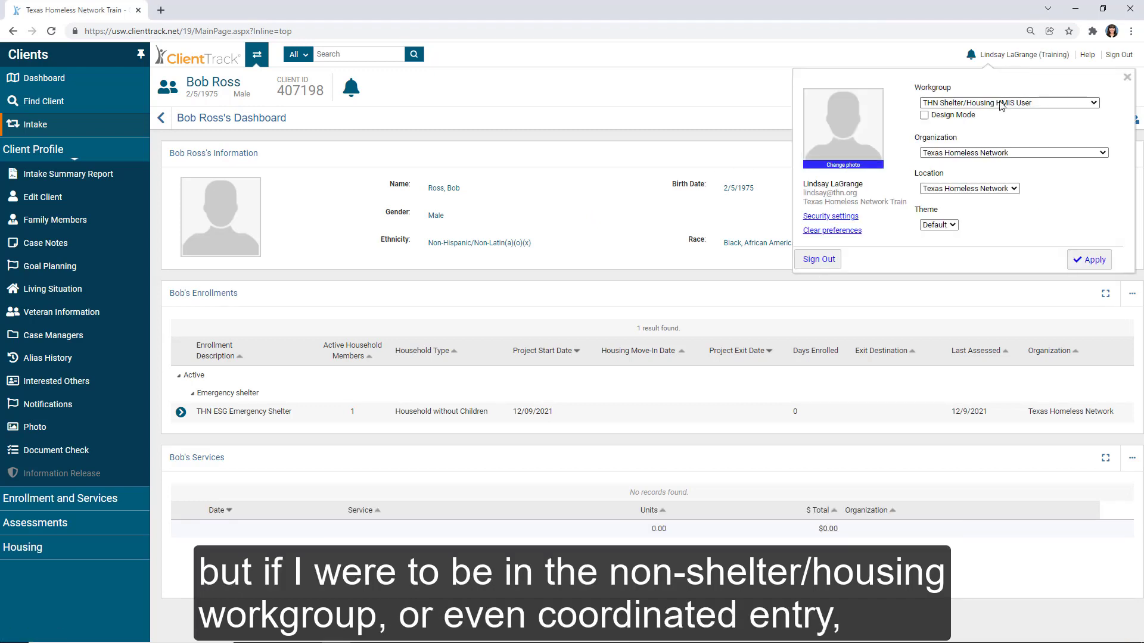
pyautogui.click(1008, 103)
pyautogui.scroll(3, 1004, 154)
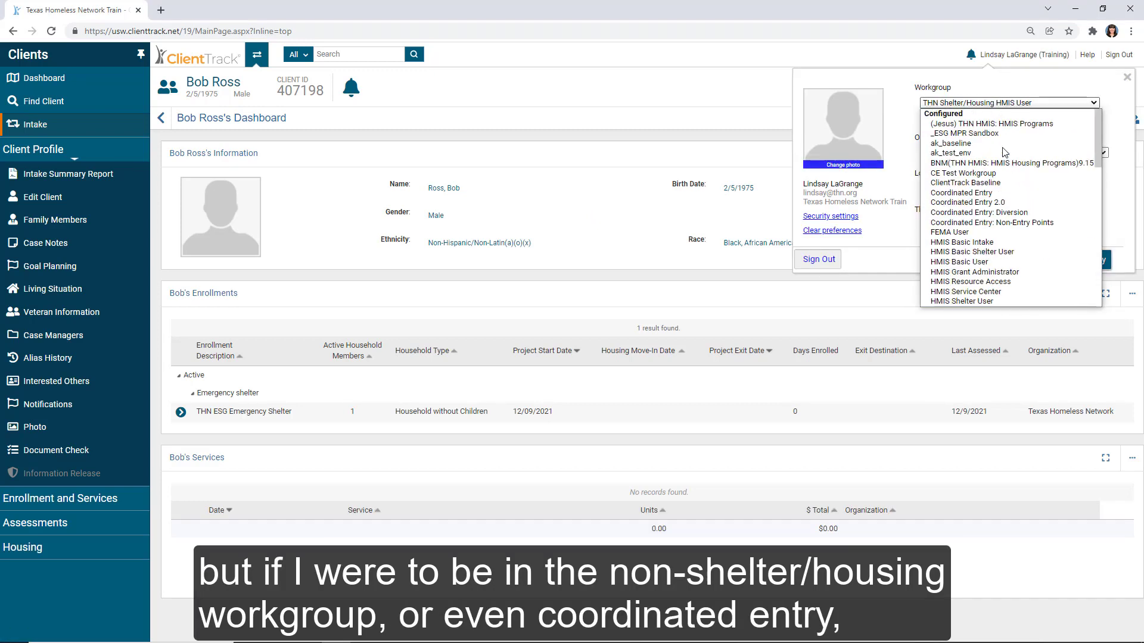
pyautogui.click(996, 192)
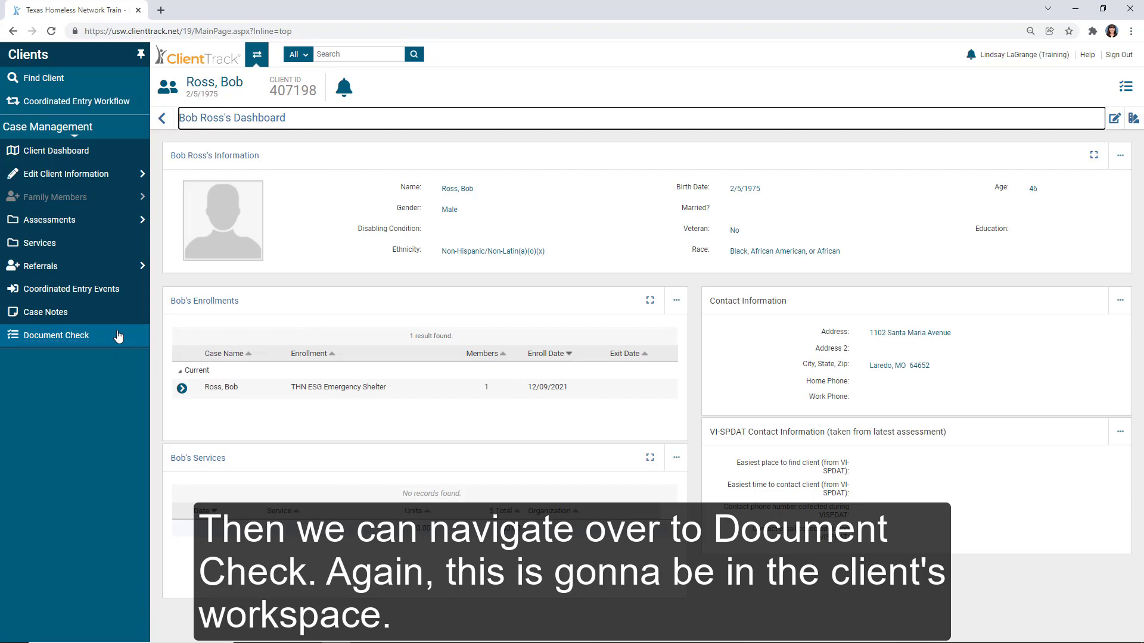
# Open Bob Ross's Document Check history from the Case Management sidebar
pyautogui.click(119, 336)
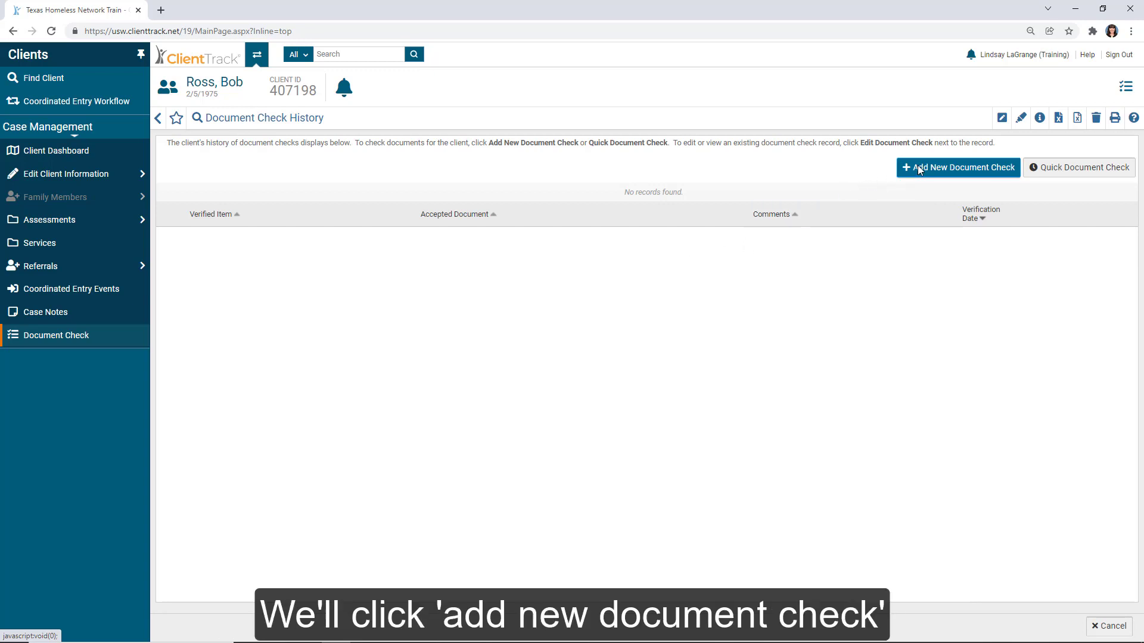
# Start a new document check and try the Employer checklist with Proof of Income
pyautogui.click(917, 165)
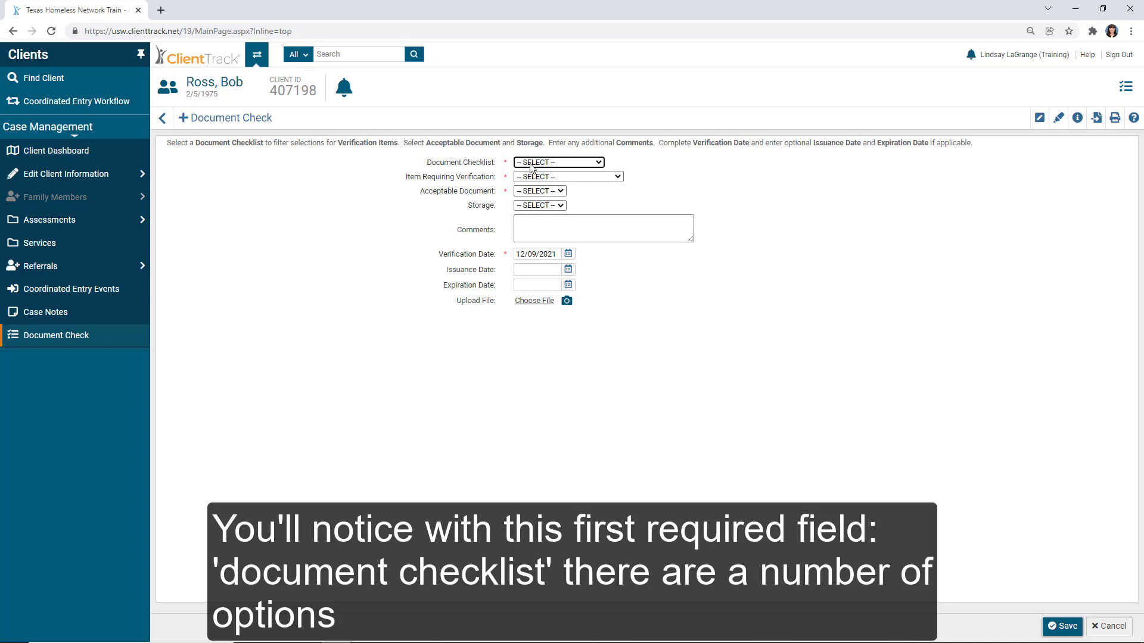
pyautogui.click(597, 164)
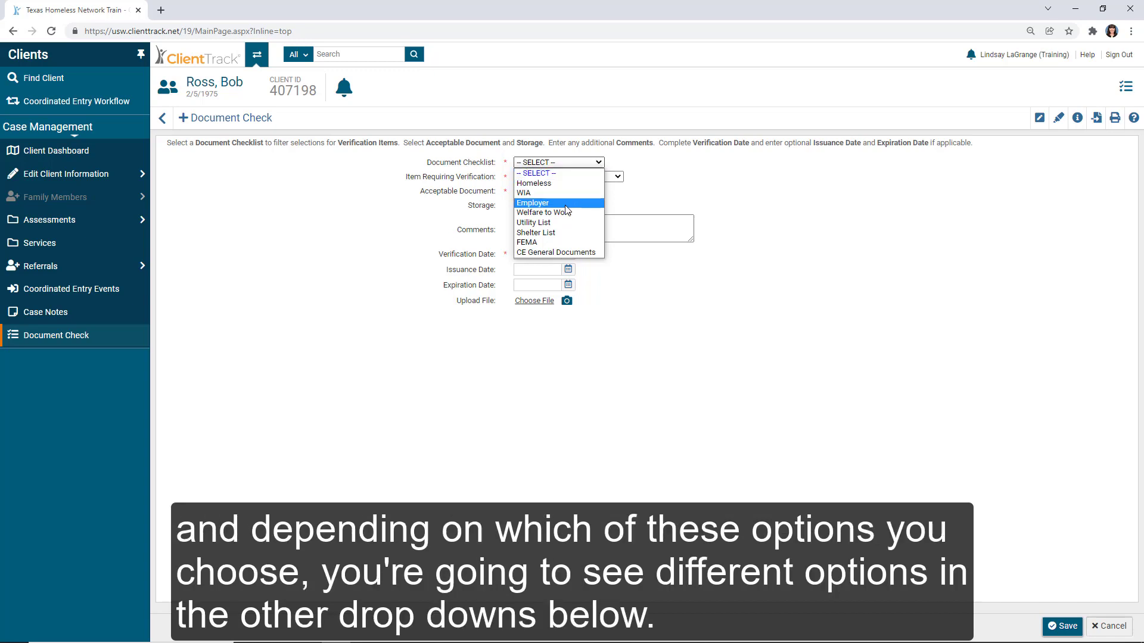
pyautogui.click(566, 204)
pyautogui.click(577, 179)
pyautogui.click(545, 197)
pyautogui.click(560, 192)
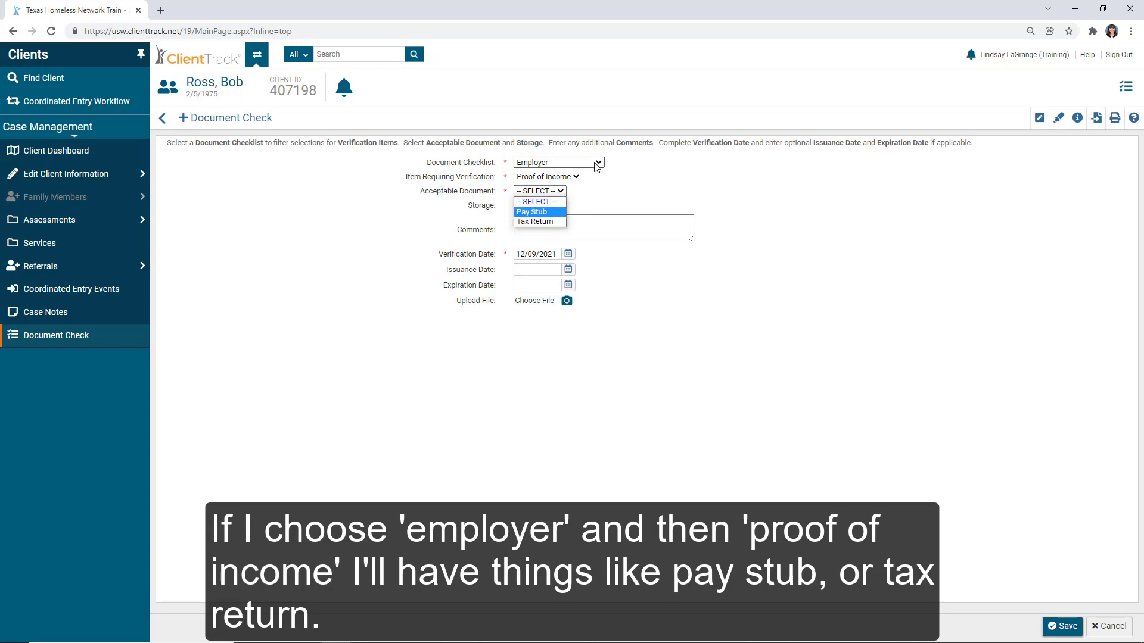
# Browse the Utility List and Homeless checklist items without picking one
pyautogui.click(558, 162)
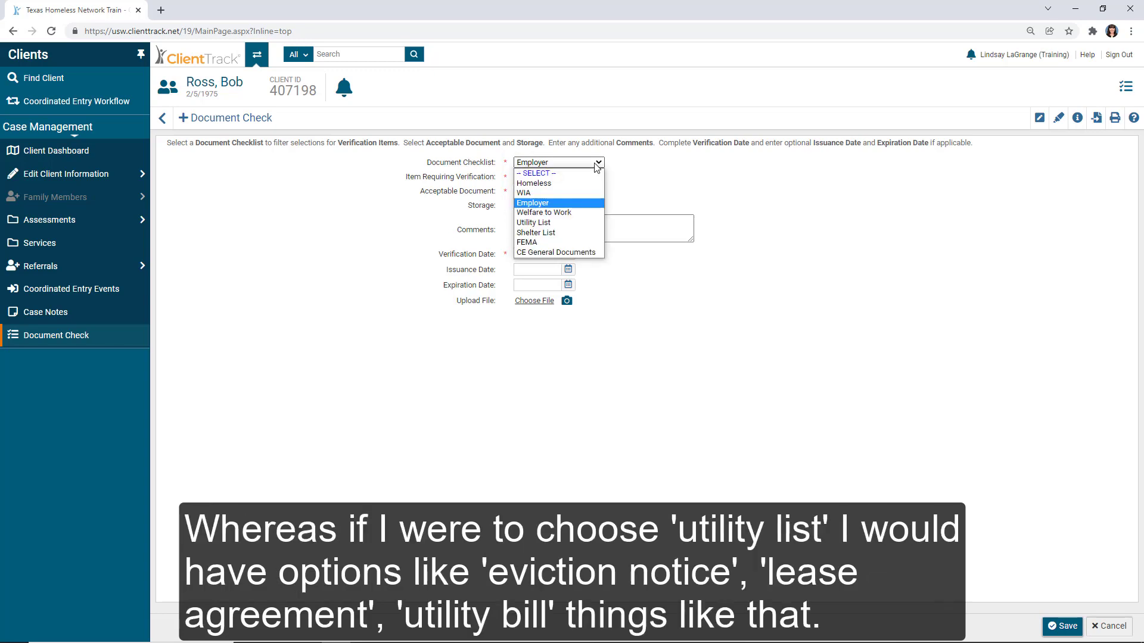
pyautogui.click(571, 226)
pyautogui.click(563, 177)
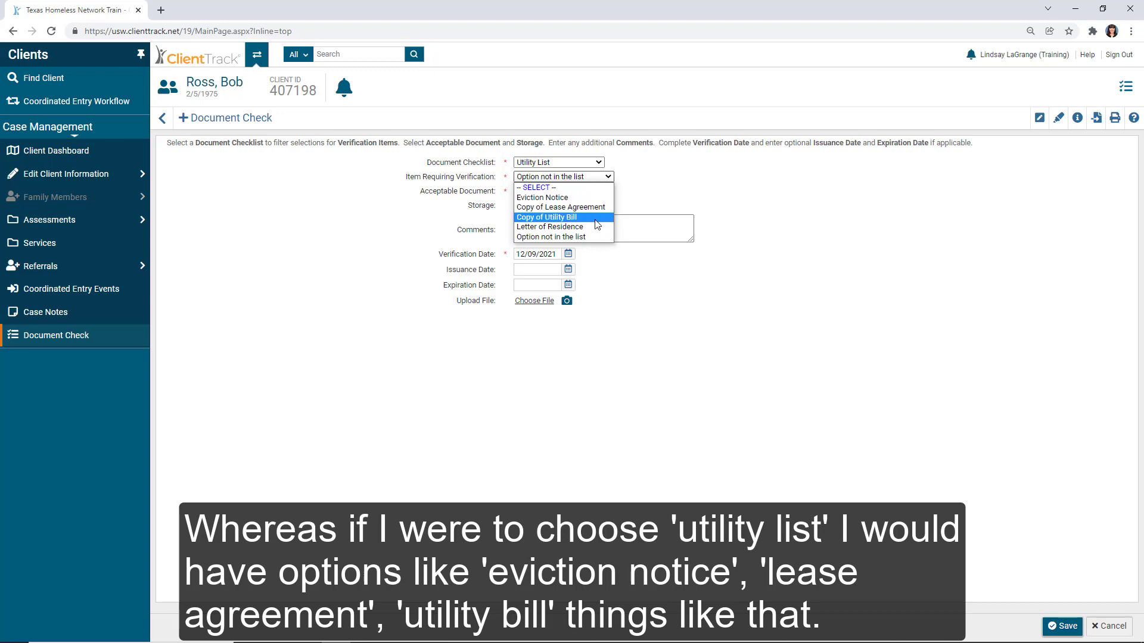
pyautogui.click(624, 206)
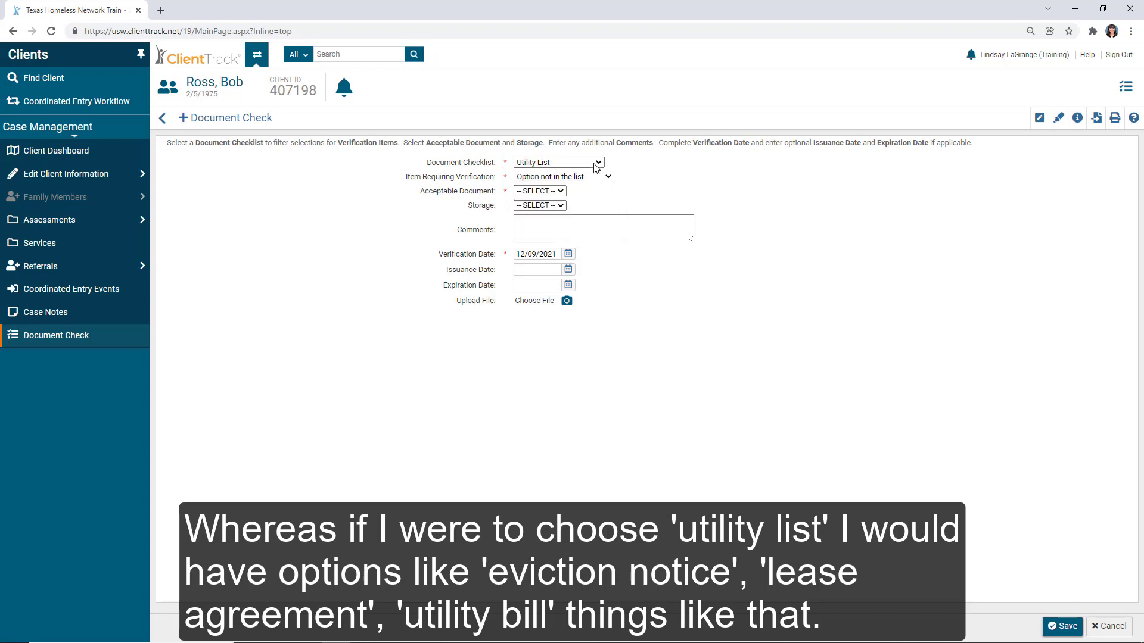
pyautogui.click(599, 163)
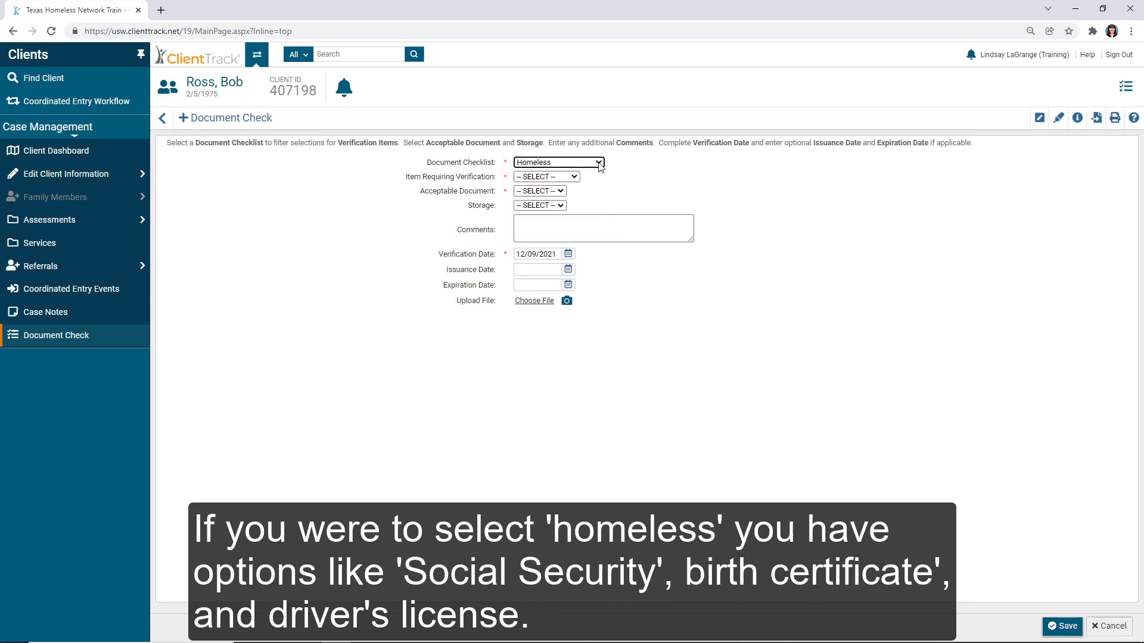
pyautogui.click(572, 178)
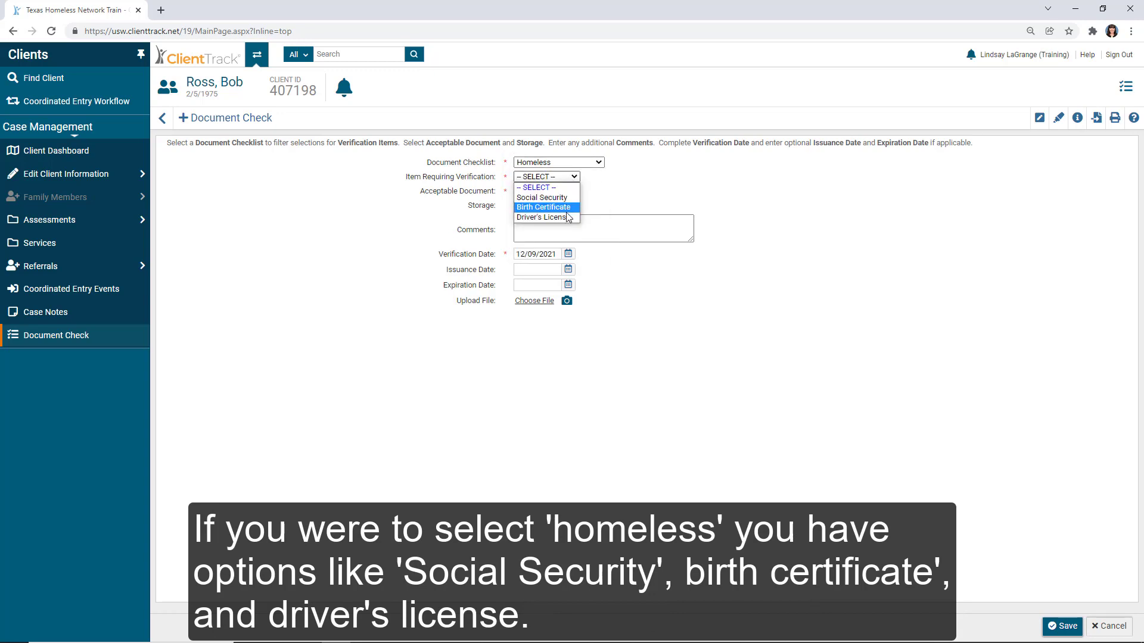
pyautogui.click(598, 163)
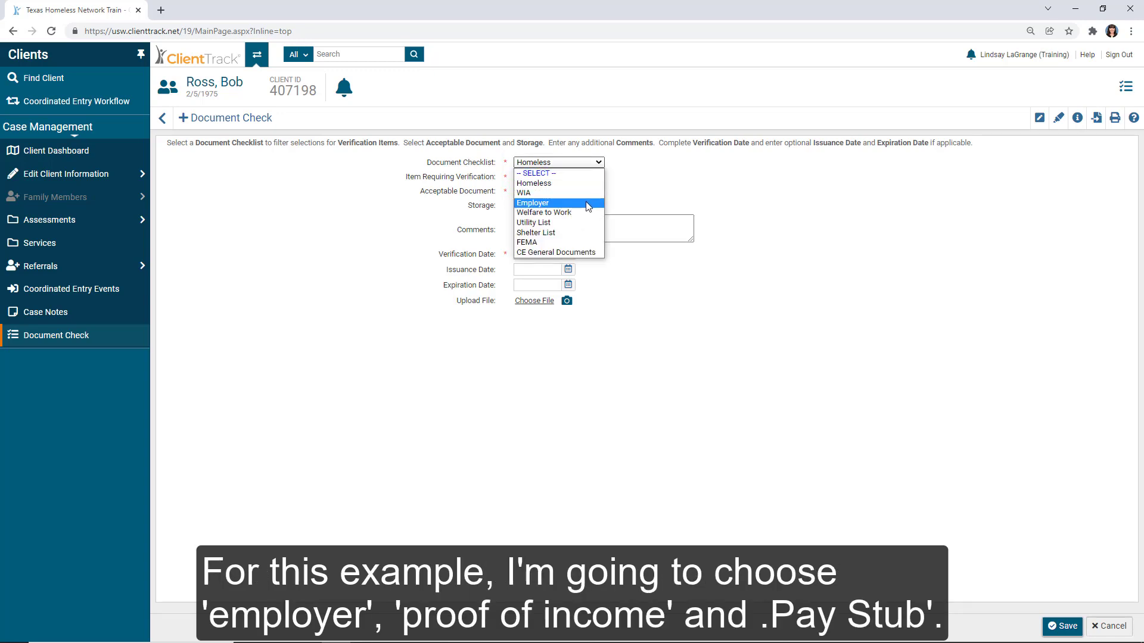
# Set the checklist to Employer, item Proof of Income, and document Pay Stub
pyautogui.click(534, 203)
pyautogui.click(575, 177)
pyautogui.click(540, 189)
pyautogui.click(532, 212)
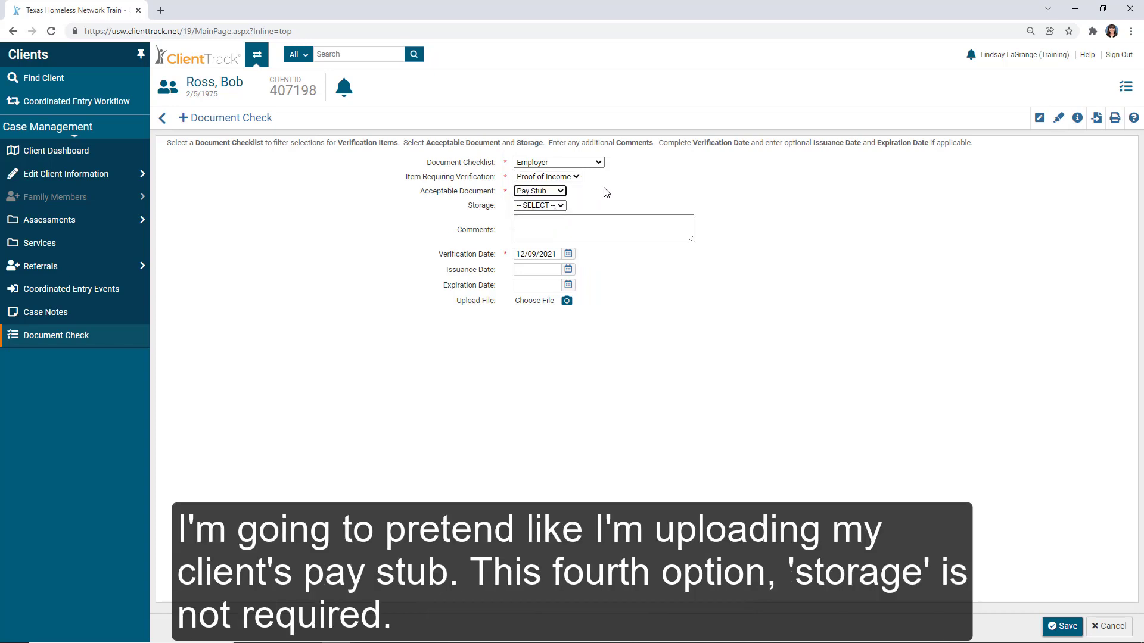
# Set the document storage to On File
pyautogui.click(561, 205)
pyautogui.click(561, 206)
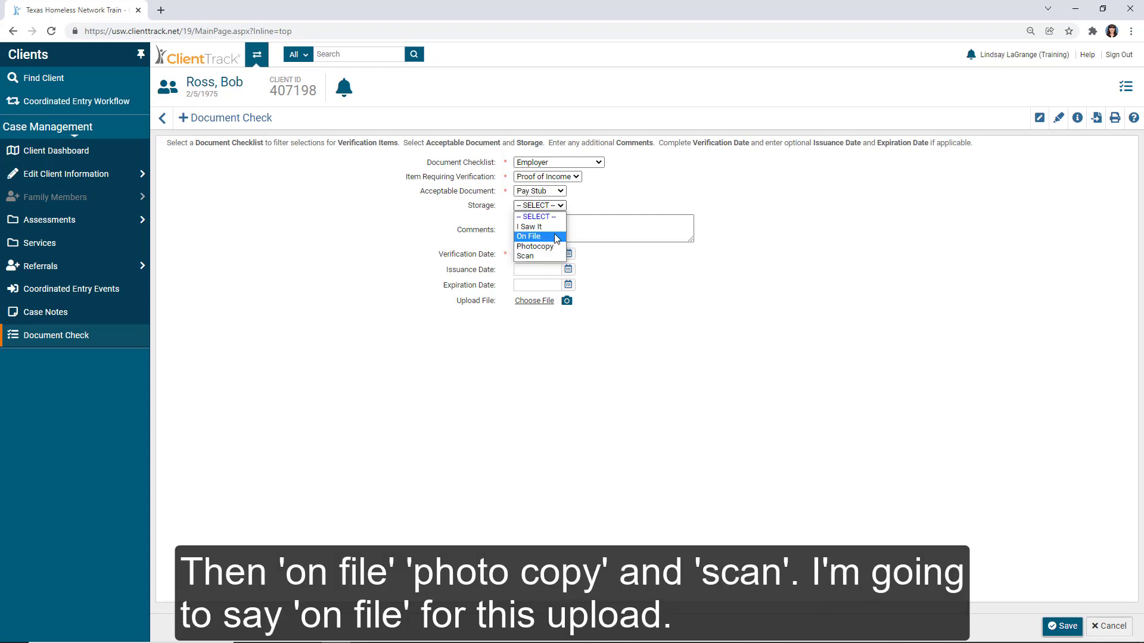
pyautogui.click(557, 237)
pyautogui.click(566, 231)
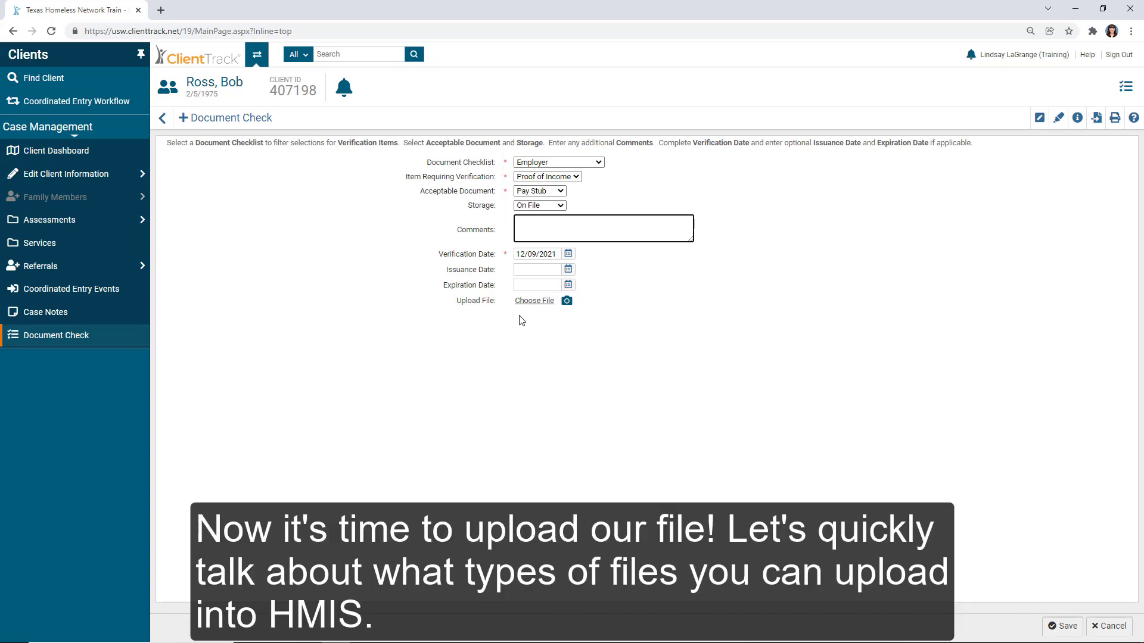
# Leave the document check comments empty
pyautogui.click(536, 312)
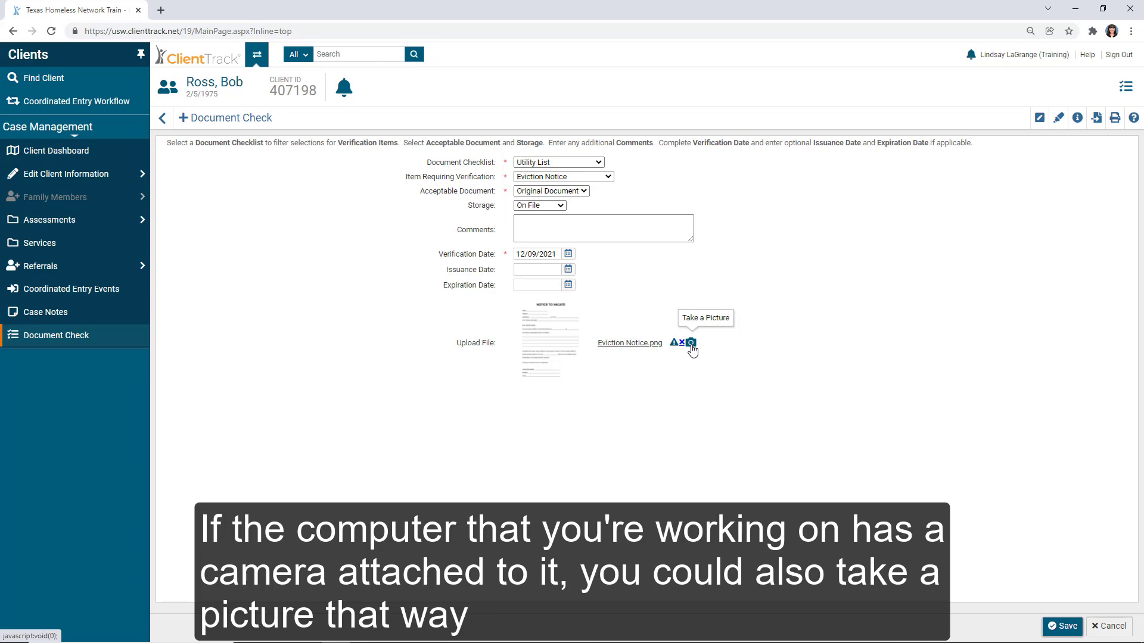
# Save the Eviction Notice document check and reload the Document Check History
pyautogui.click(1062, 625)
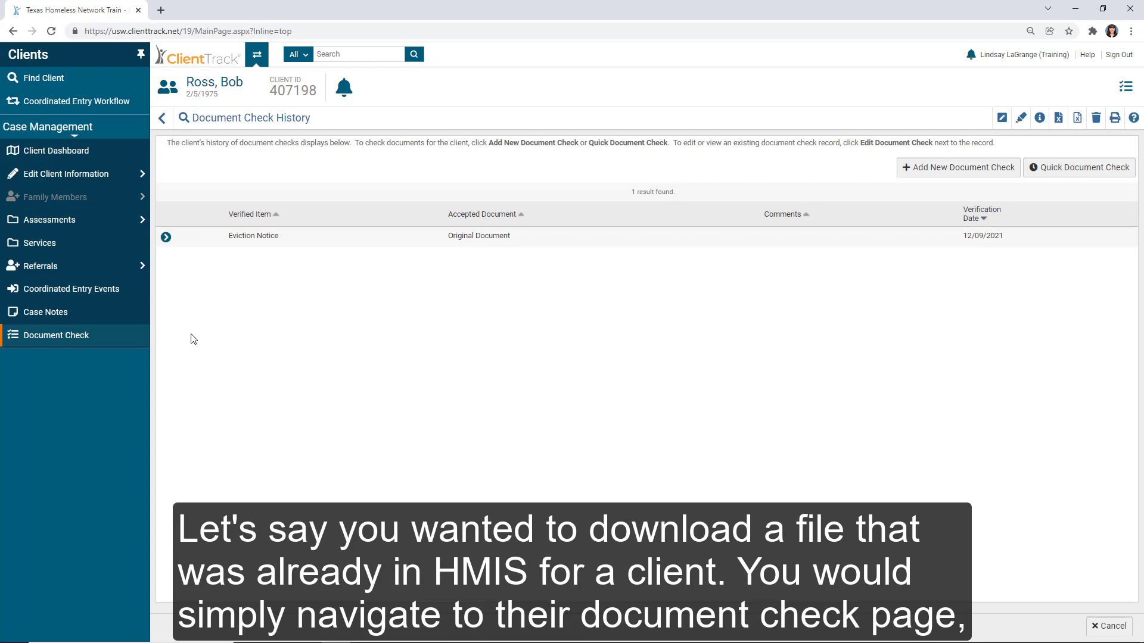
pyautogui.click(105, 345)
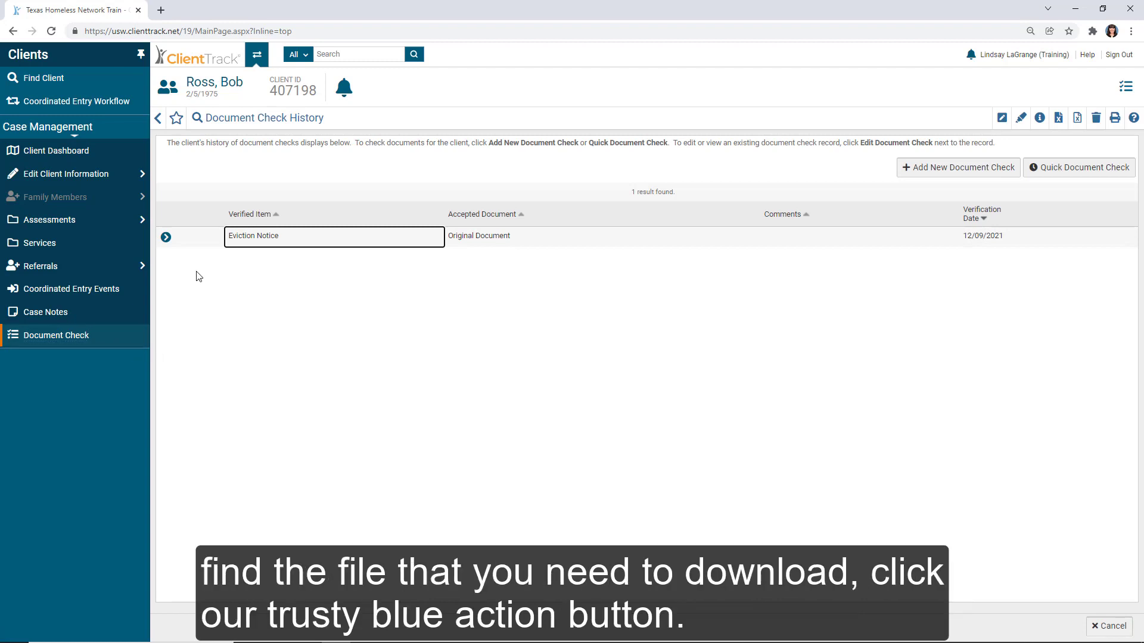
# Download Eviction Notice.png from the record's action menu
pyautogui.click(165, 238)
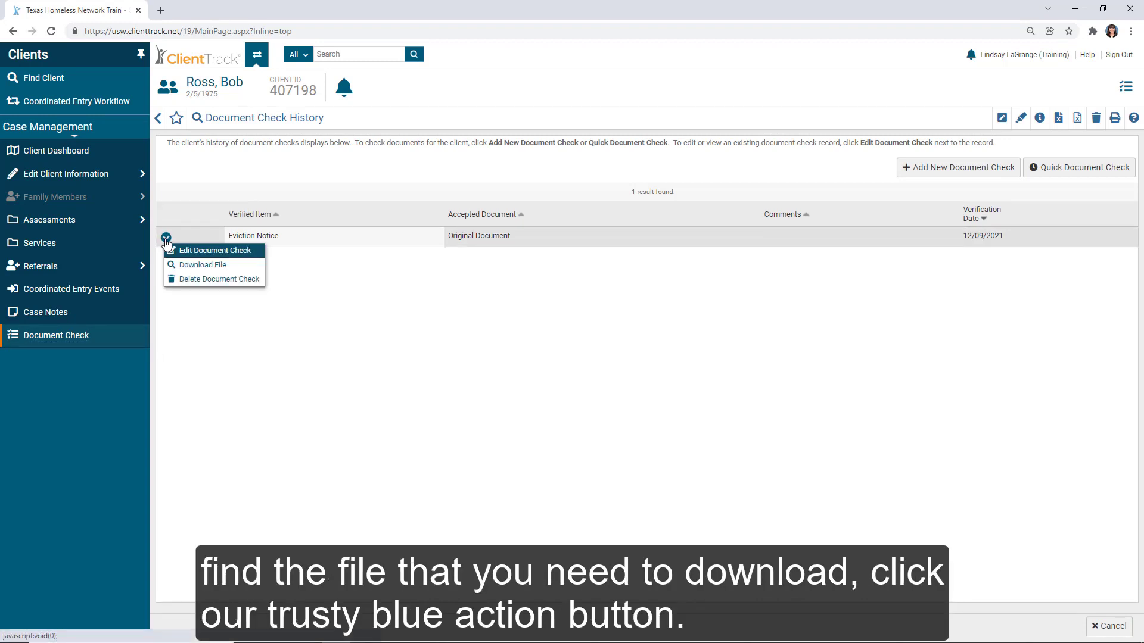
pyautogui.click(252, 267)
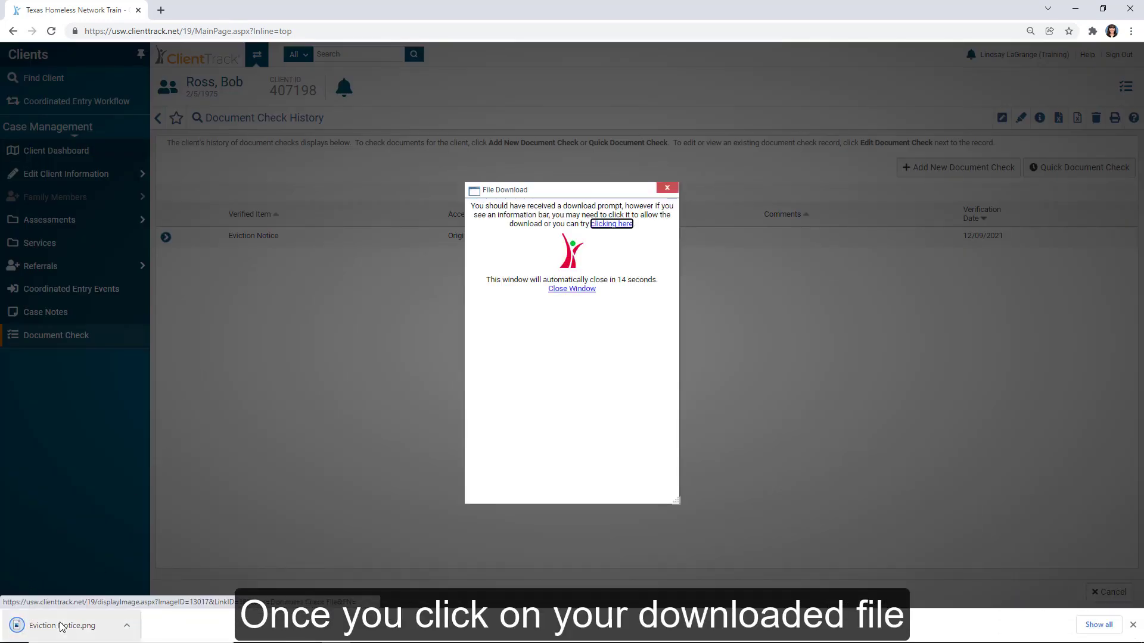
# Open the downloaded Eviction Notice.png from the browser download bar
pyautogui.click(62, 625)
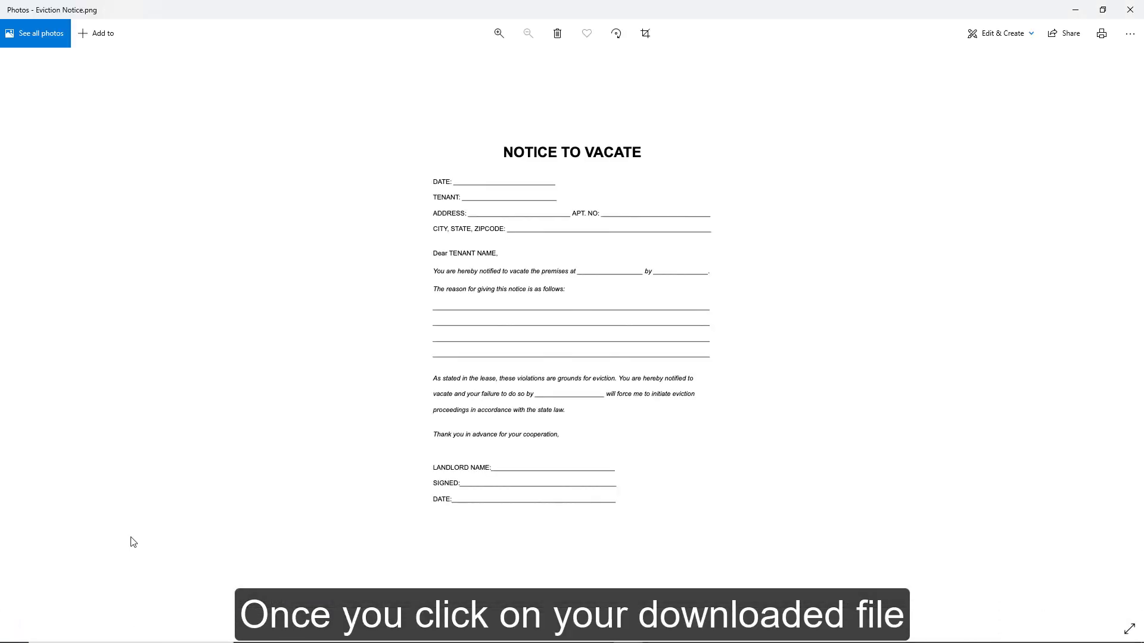